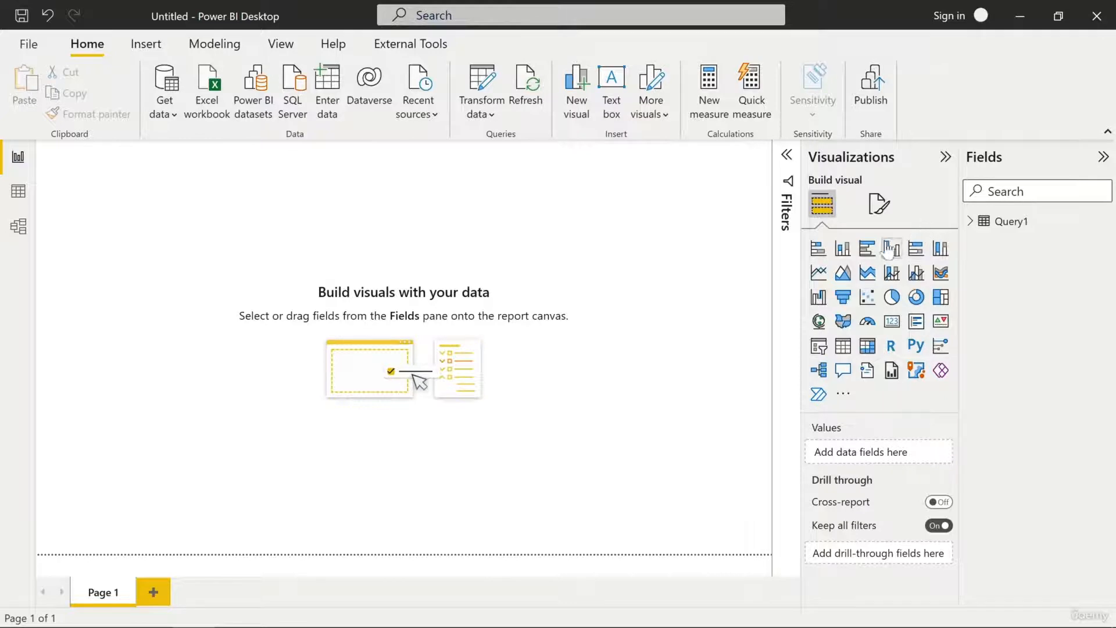
- Add a stacked column chart to the blank page and enlarge it to fill most of the canvas
left_click(844, 248)
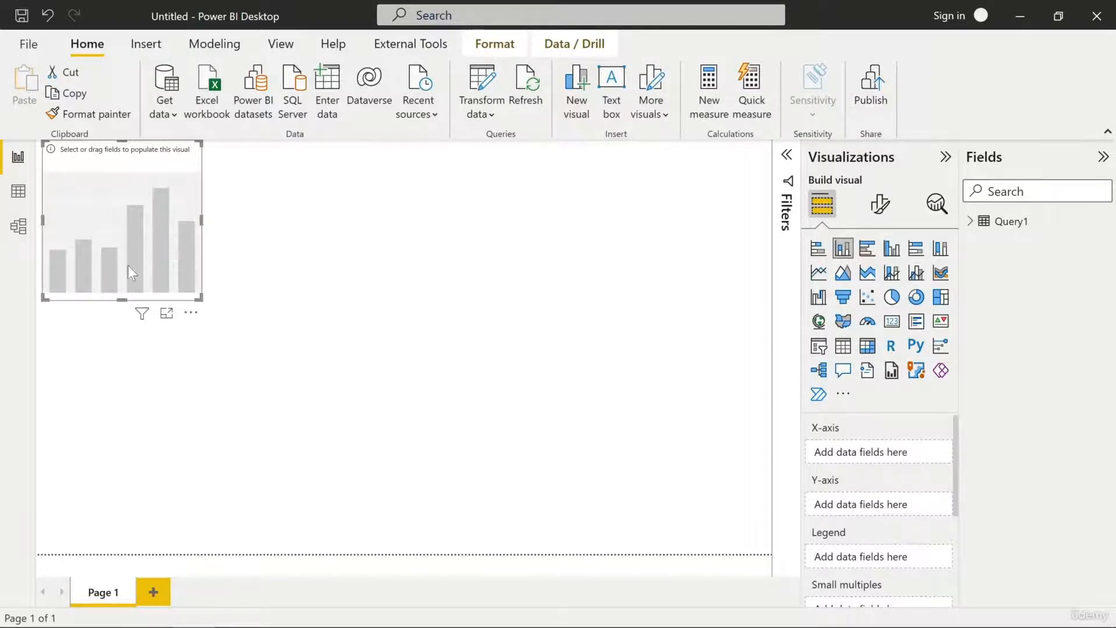
left_click_drag(130, 161, 147, 176)
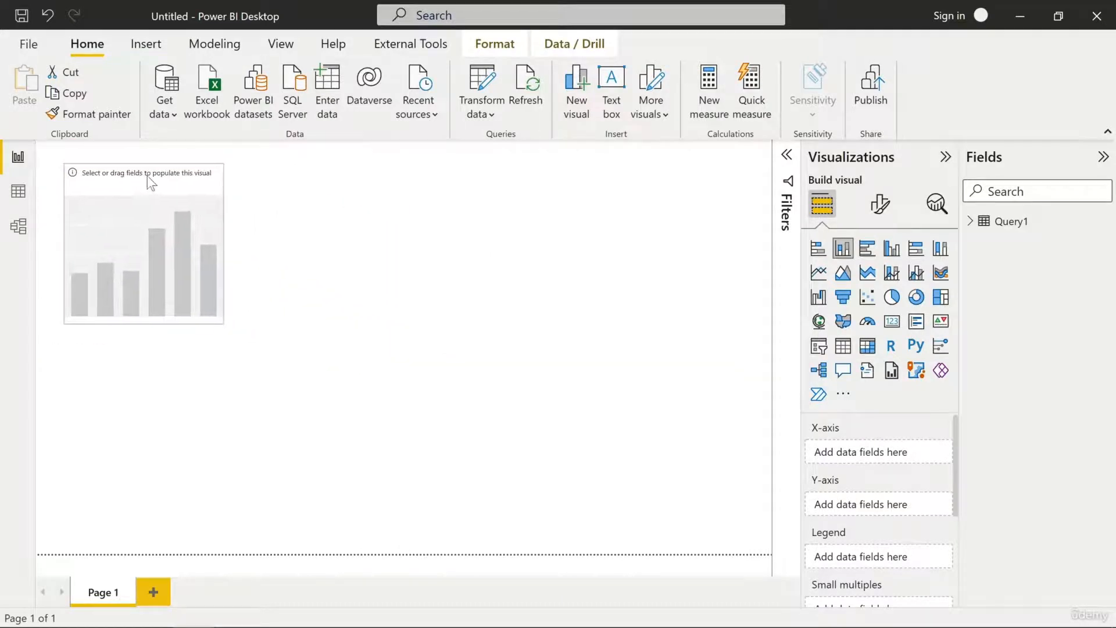
left_click_drag(223, 319, 734, 533)
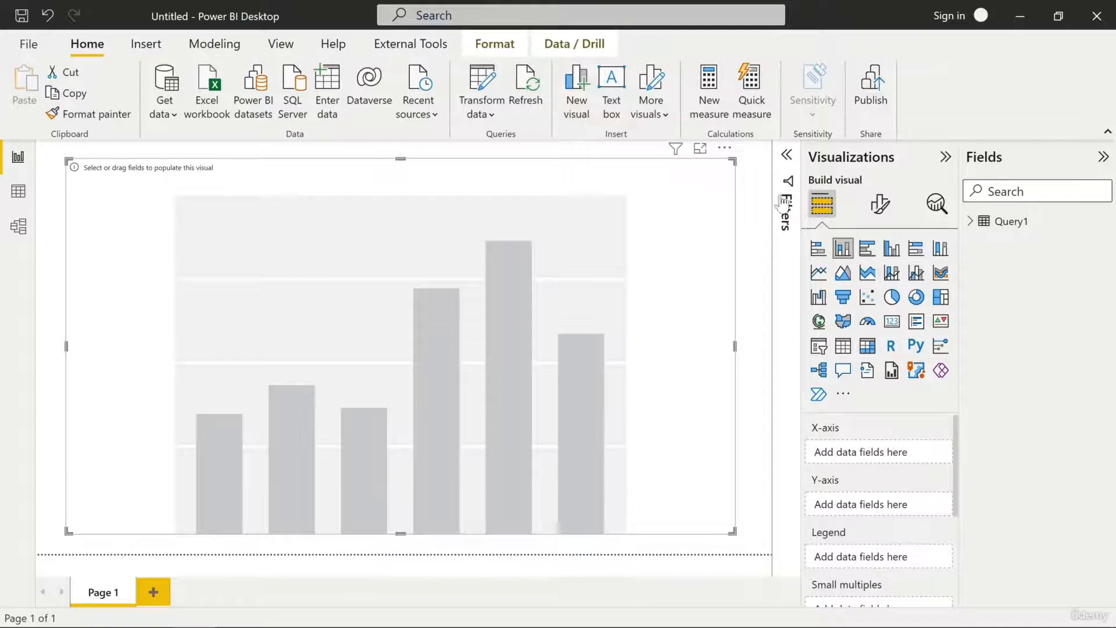
- Assign Query1's Year field to the chart's X-axis, GDP to the Y-axis and Country to the legend
left_click(786, 157)
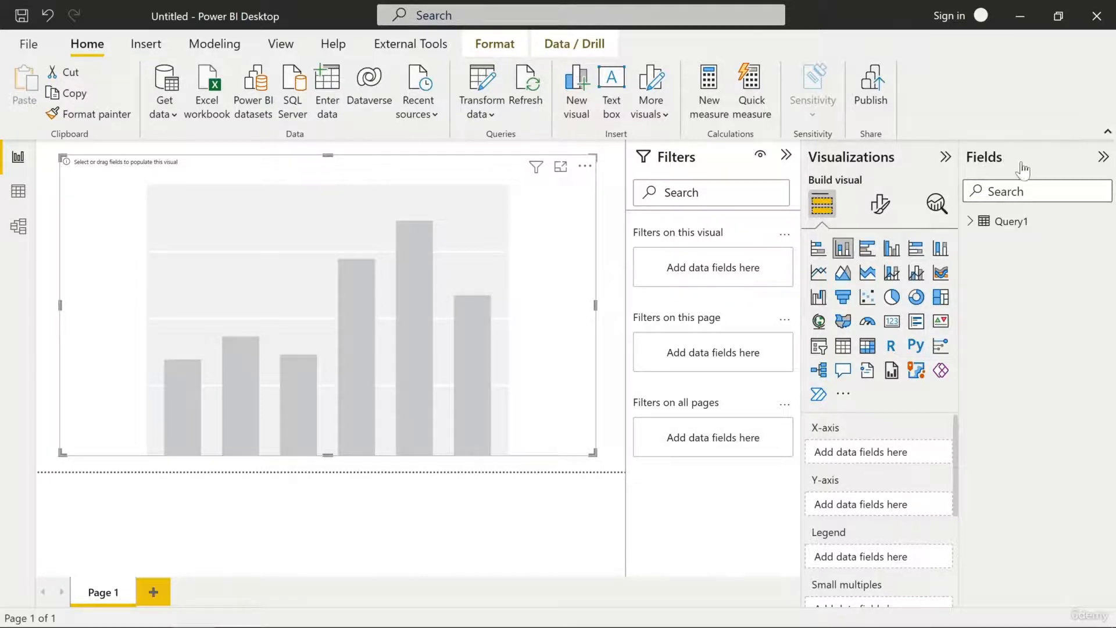
left_click(970, 222)
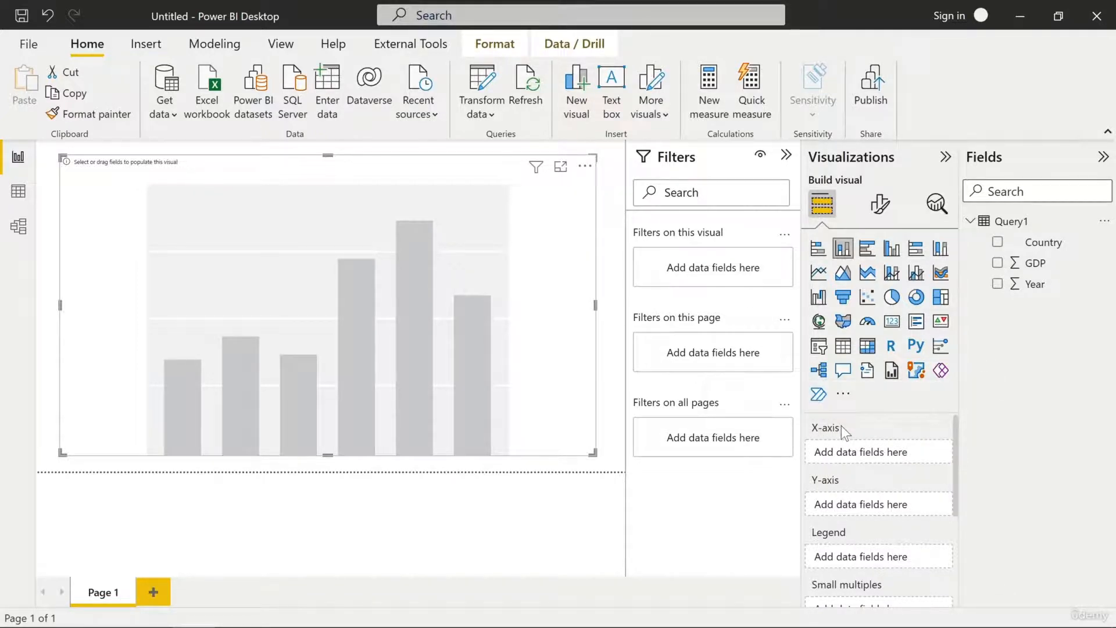
left_click_drag(1019, 285, 874, 457)
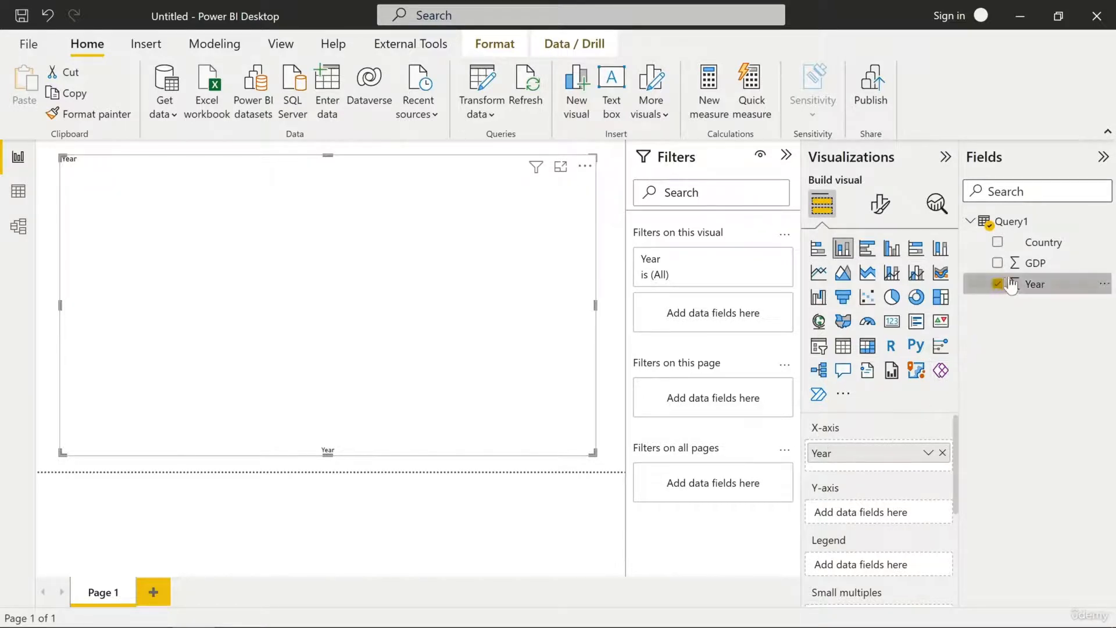
left_click(1028, 266)
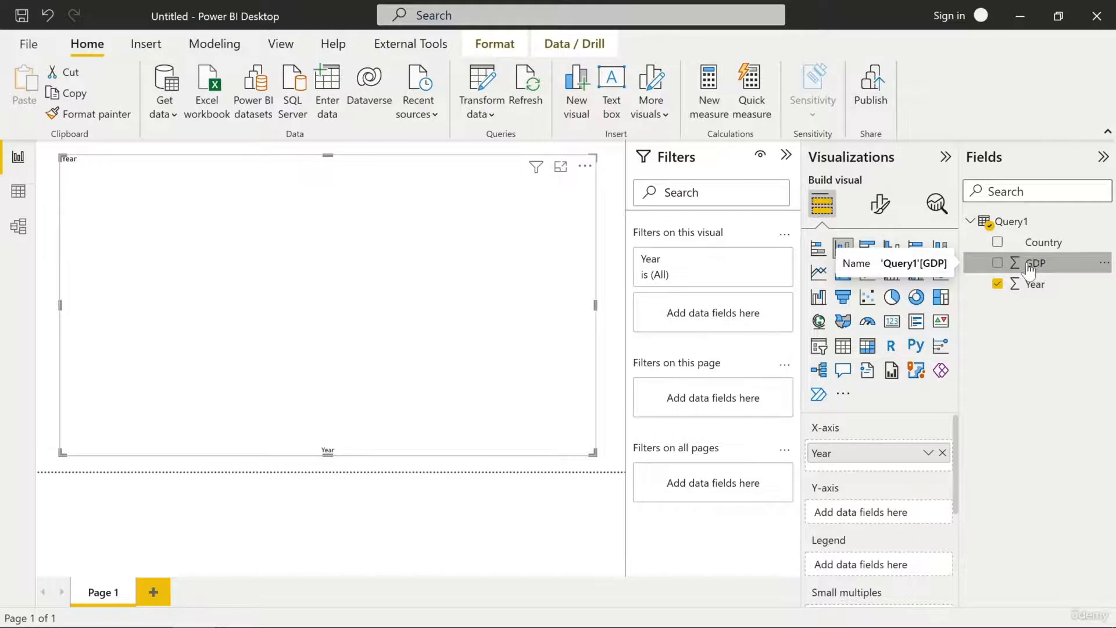
left_click_drag(1028, 266, 876, 512)
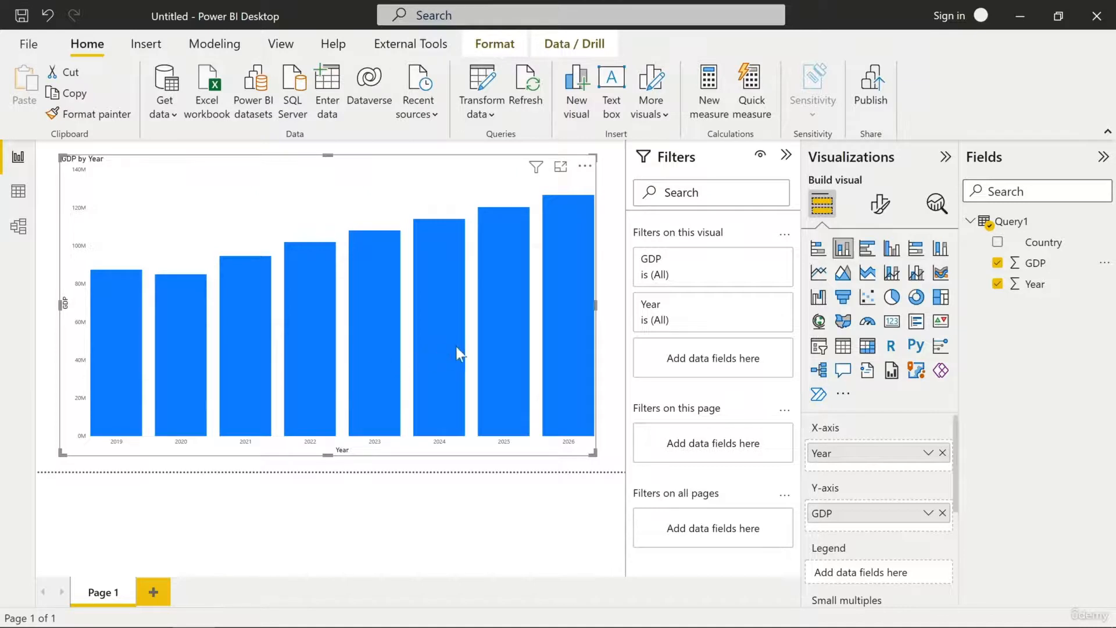
mouse_move(500, 336)
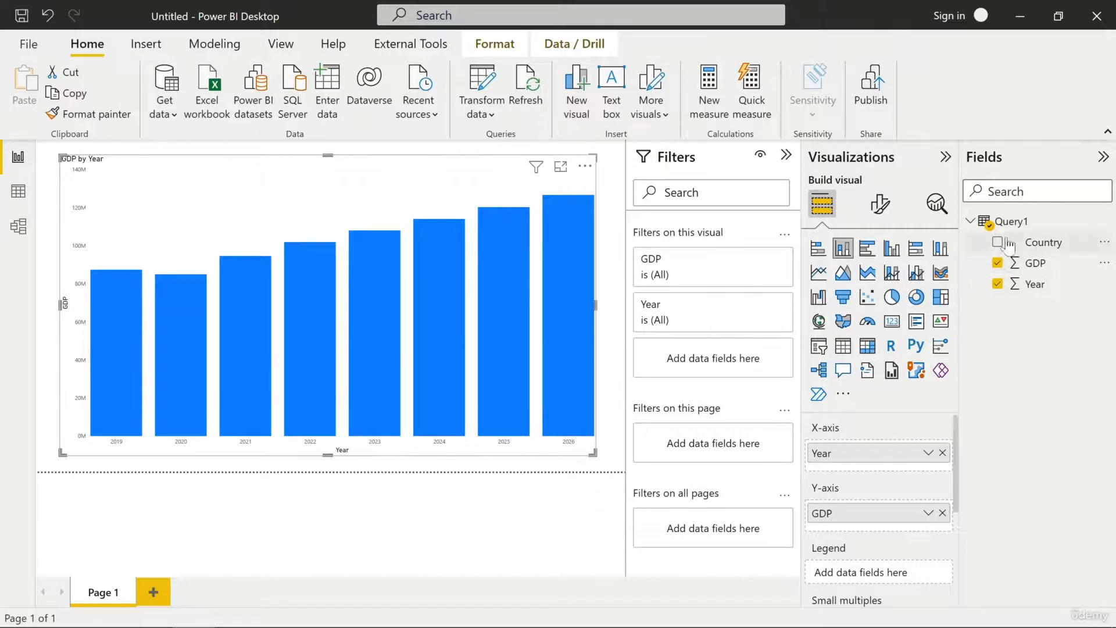
left_click_drag(1030, 243, 880, 574)
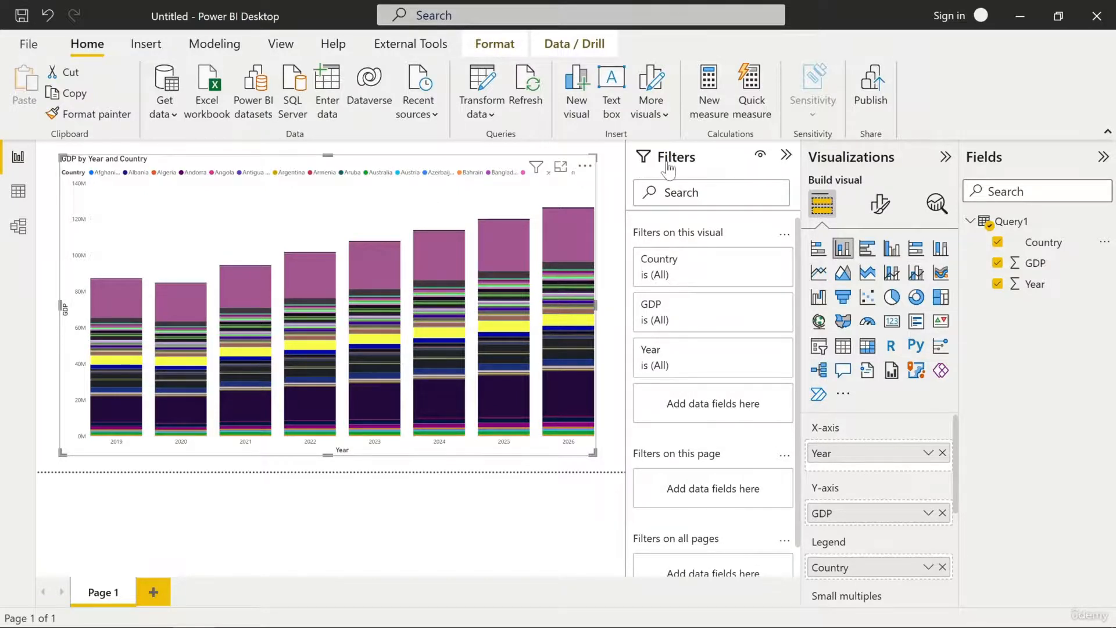
- Apply a Top N filter on Country to the chart, showing the top 4 items by GDP
left_click(786, 155)
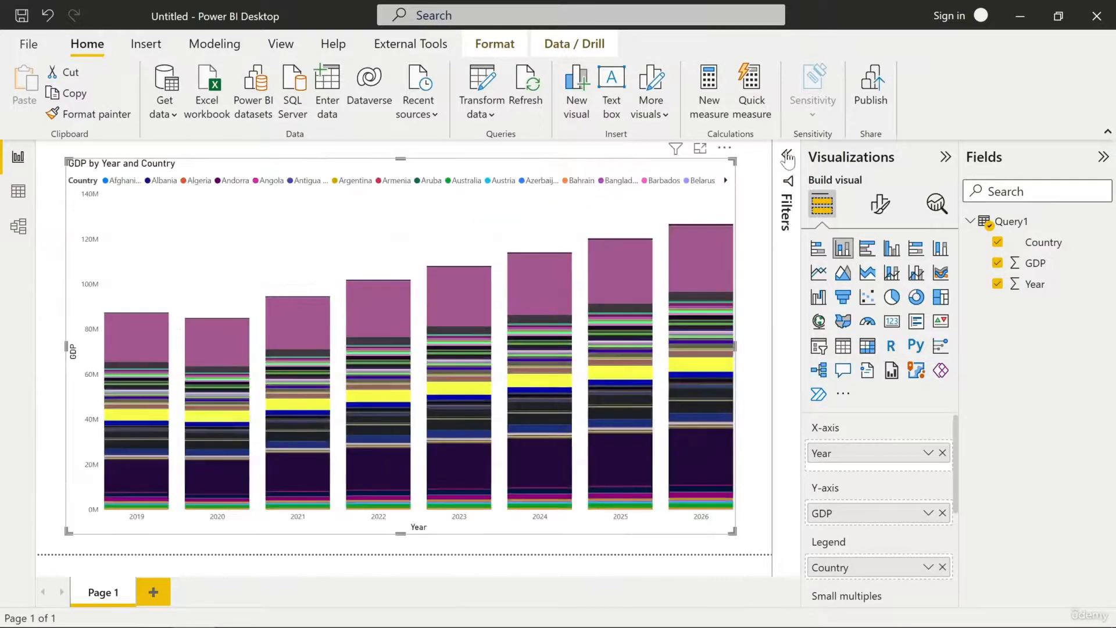
left_click(787, 156)
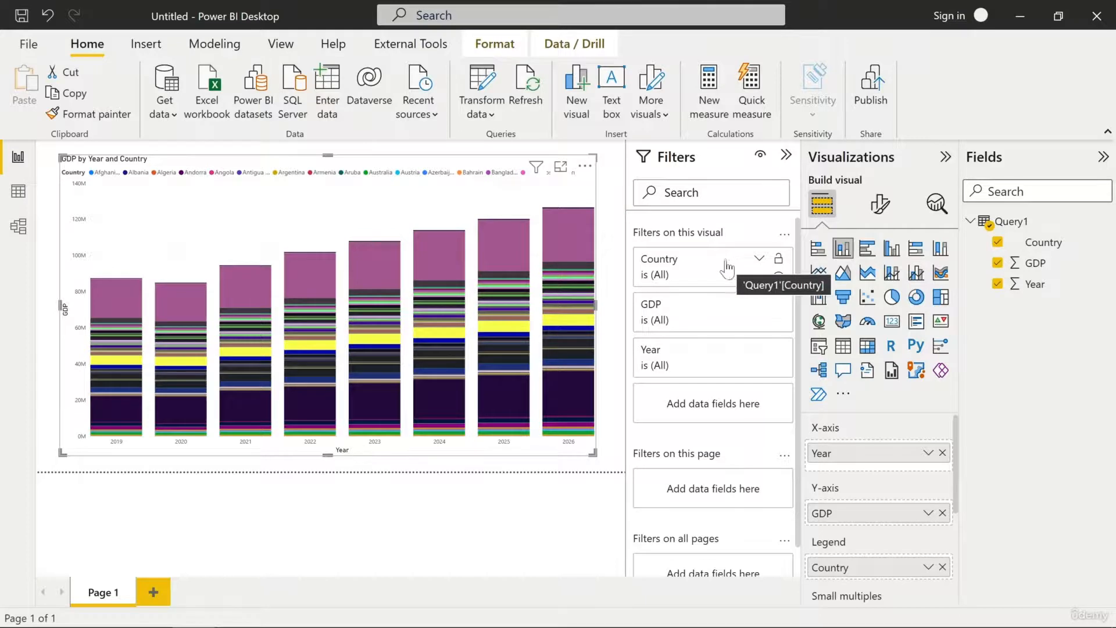
left_click(759, 260)
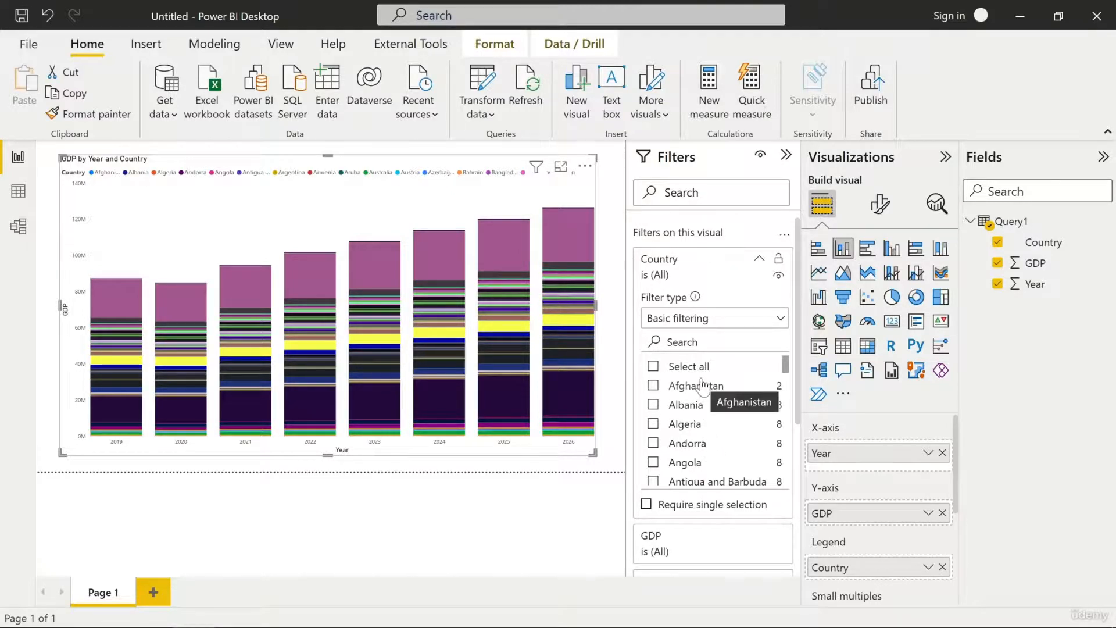
left_click(781, 320)
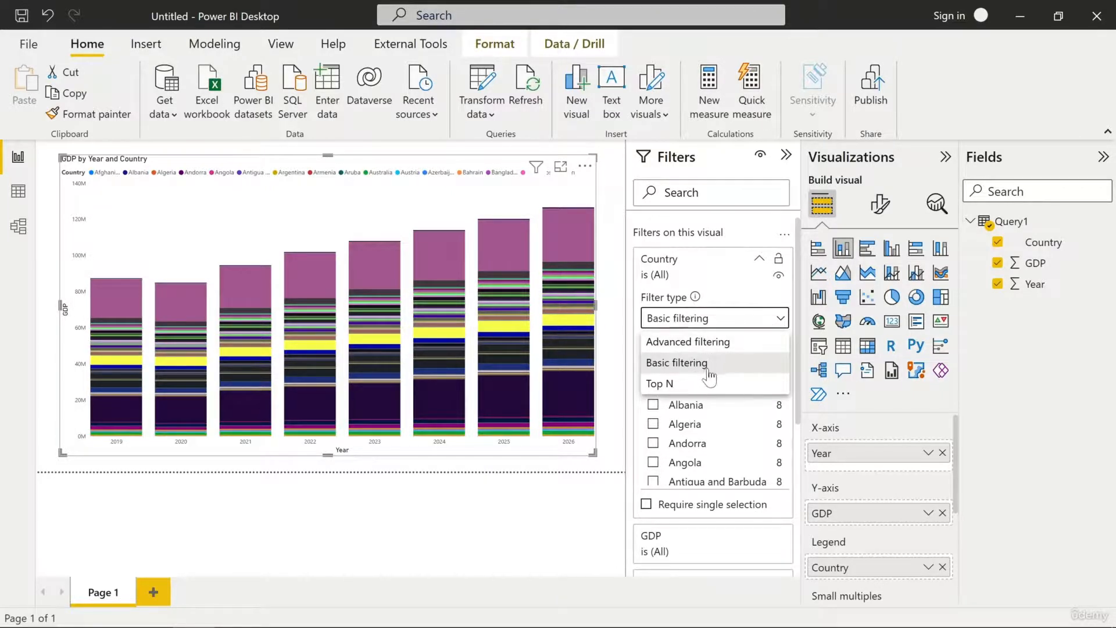
left_click(663, 386)
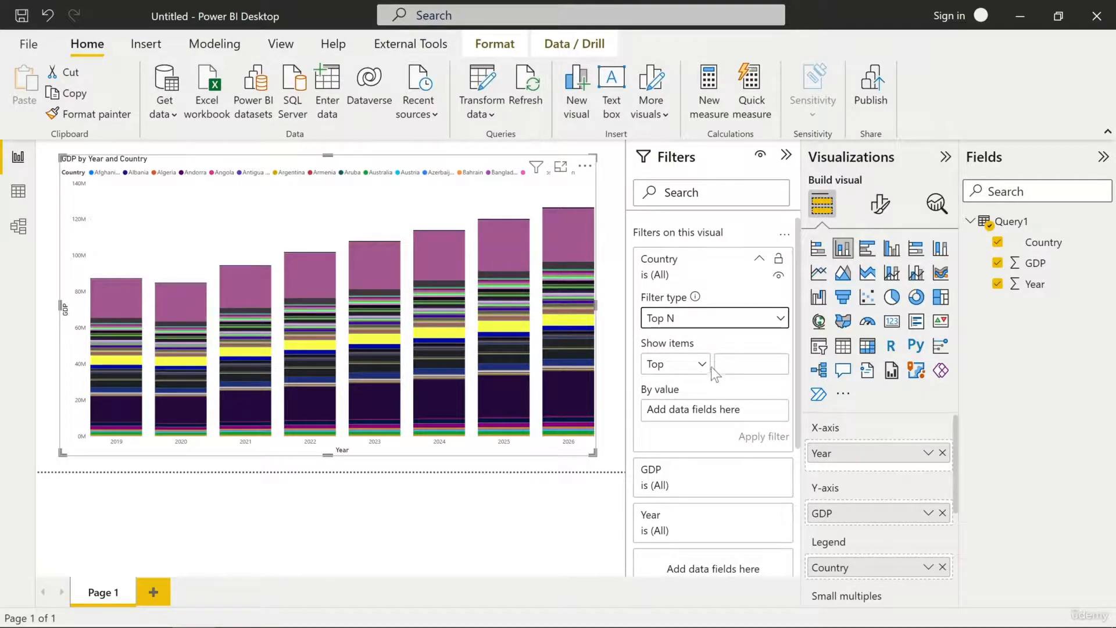
left_click(707, 366)
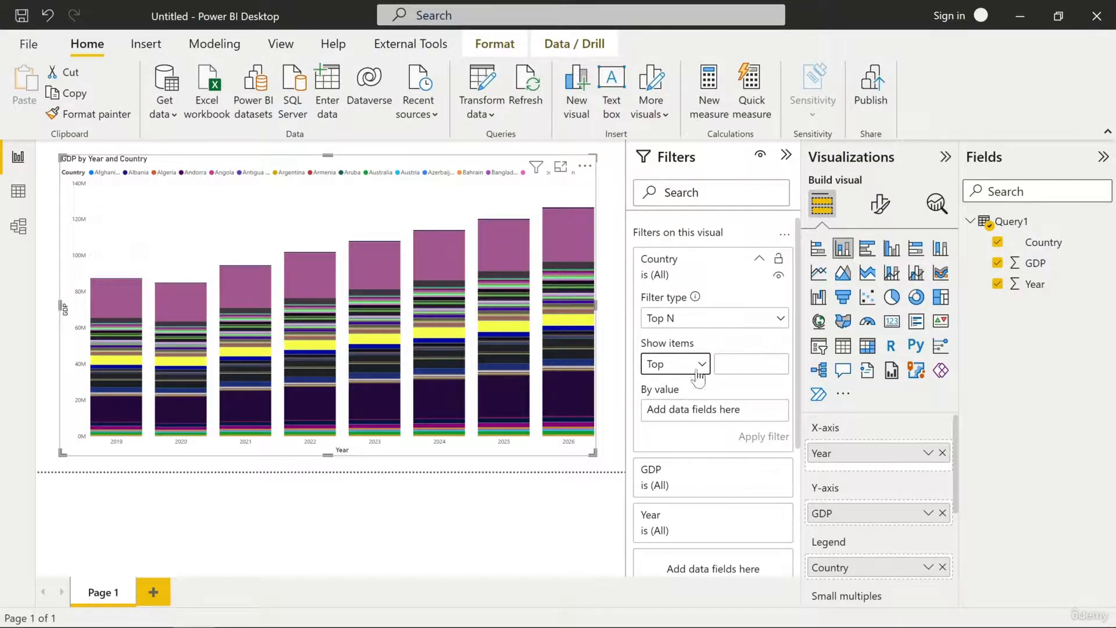
left_click(733, 364)
type("4")
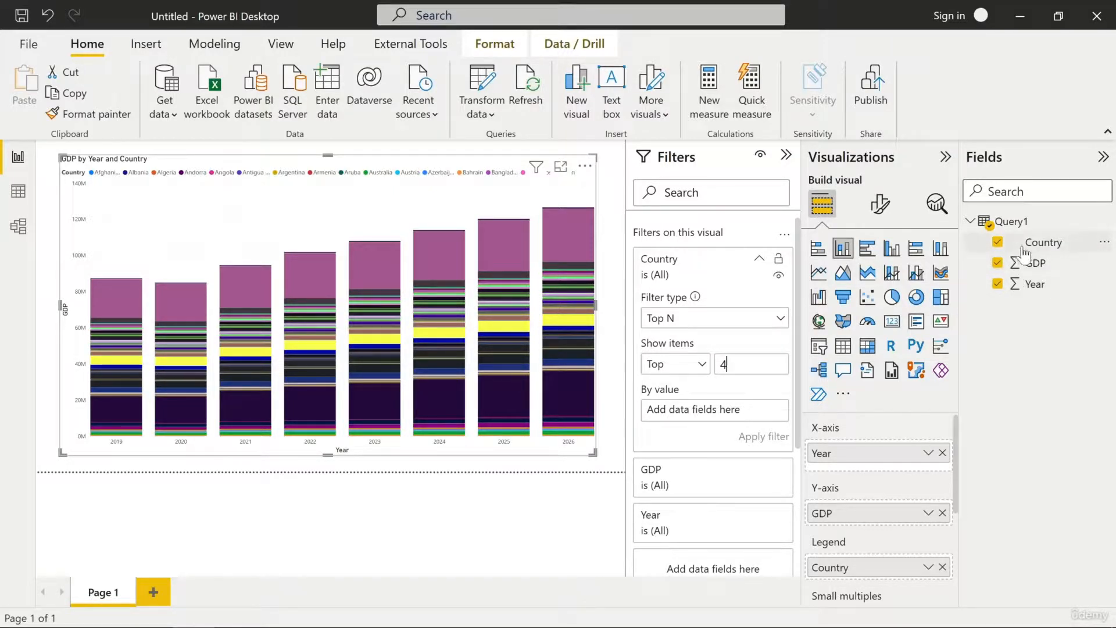
left_click_drag(1030, 262, 716, 406)
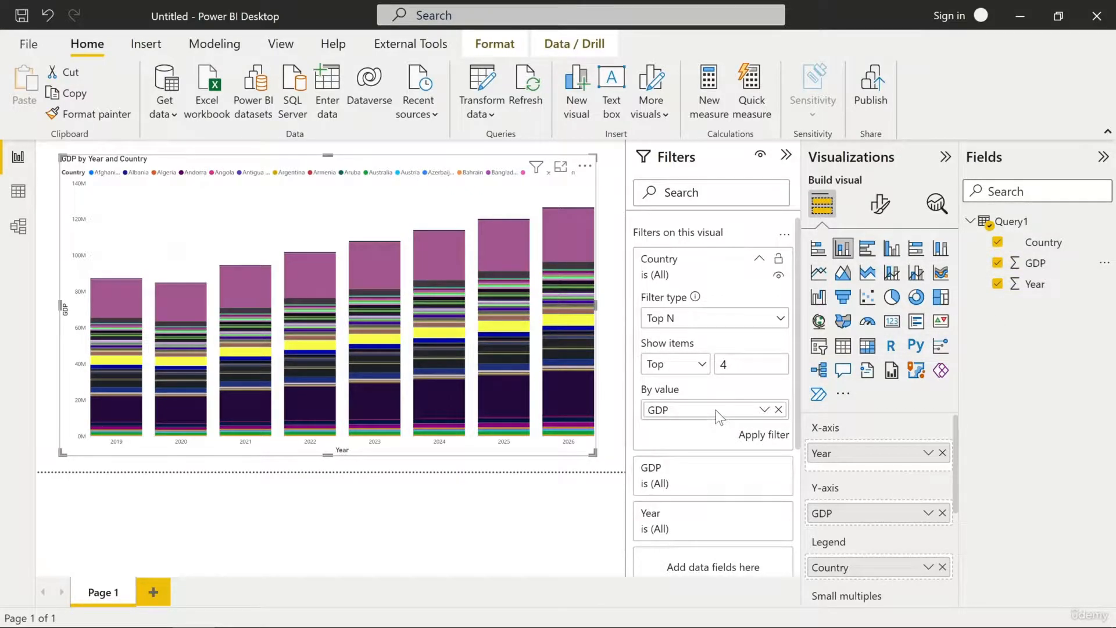
left_click(763, 435)
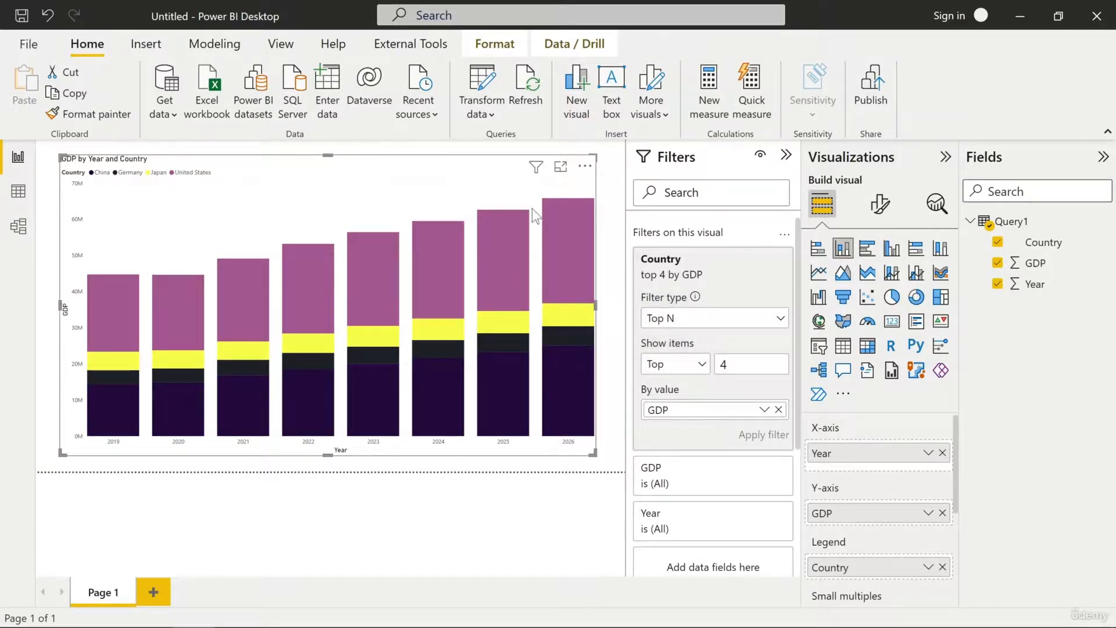
- Try to convert the stacked column chart into a map visual
left_click(610, 242)
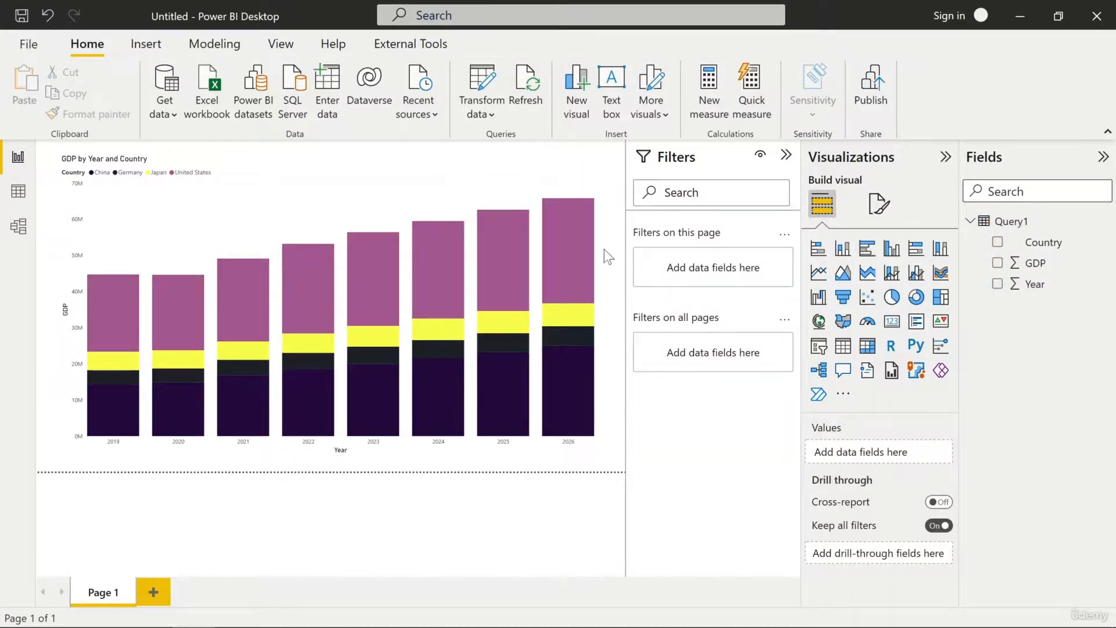
left_click(524, 183)
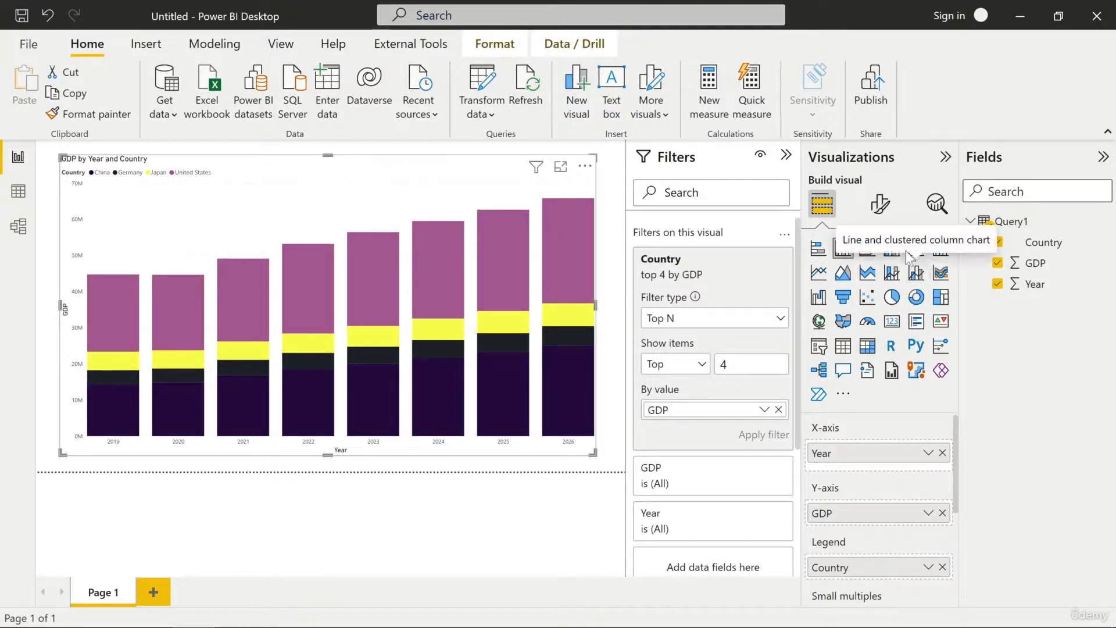
left_click(819, 321)
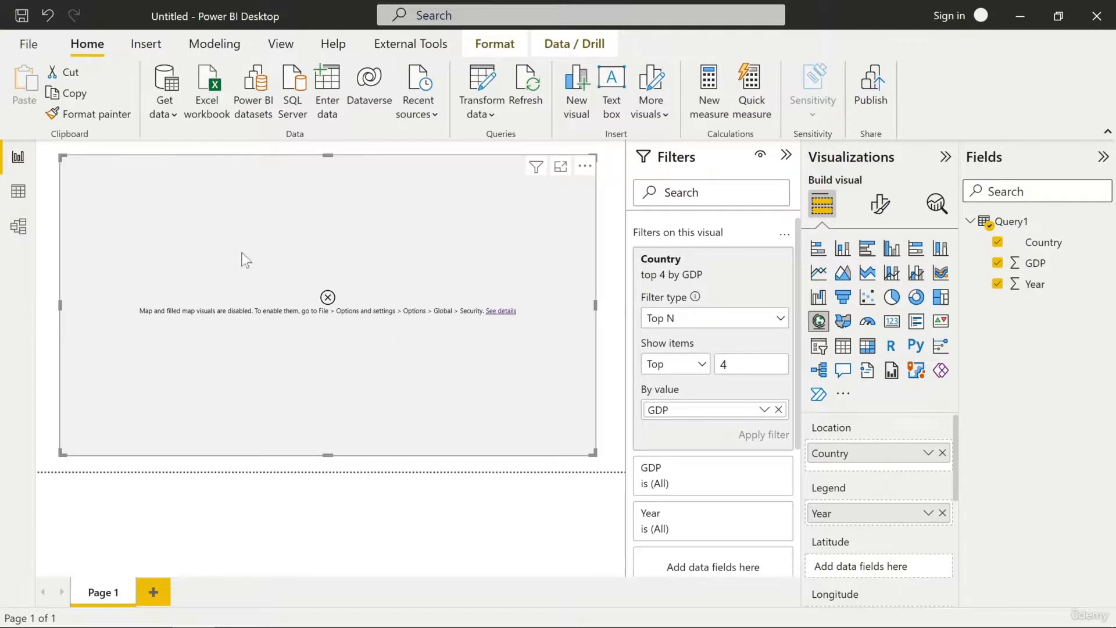
- Enable the use of Map and Filled Map visuals in the global security options
left_click(27, 43)
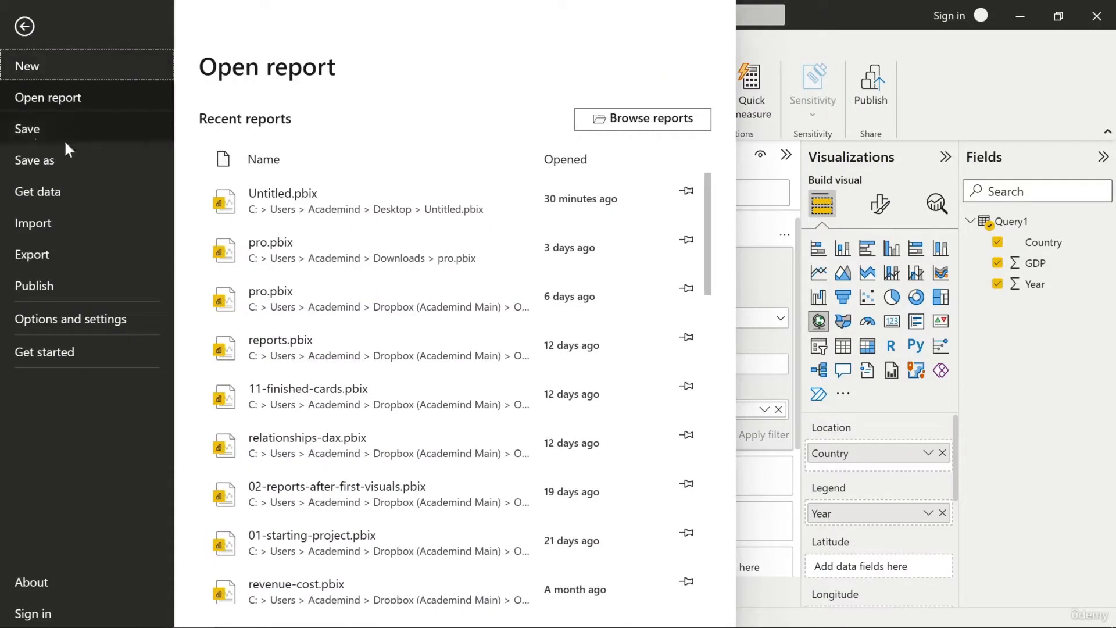
left_click(82, 321)
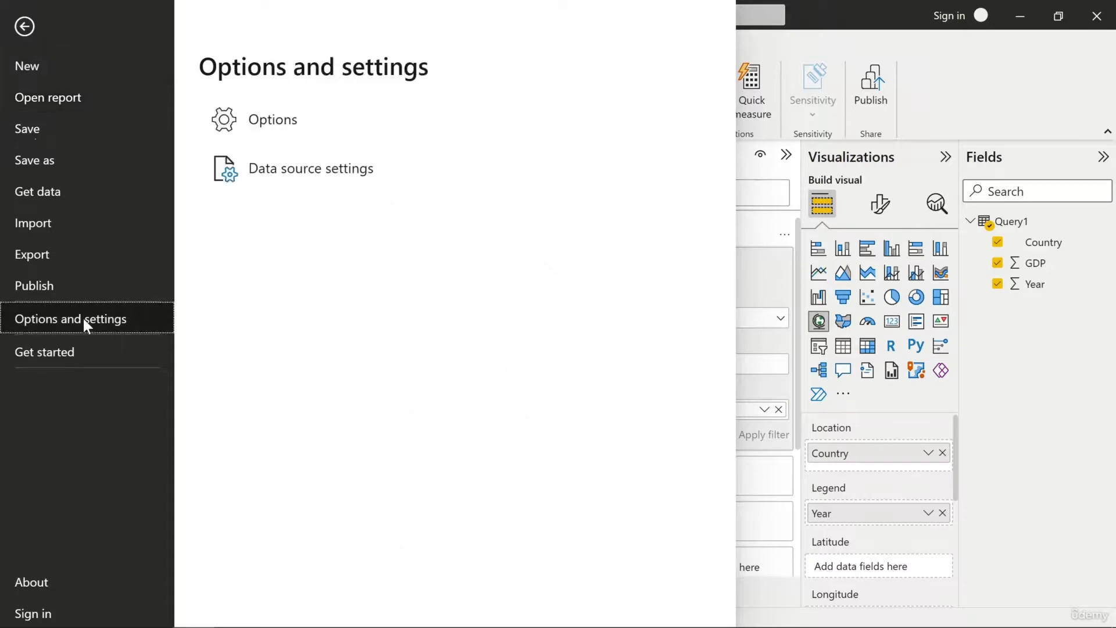
left_click(259, 121)
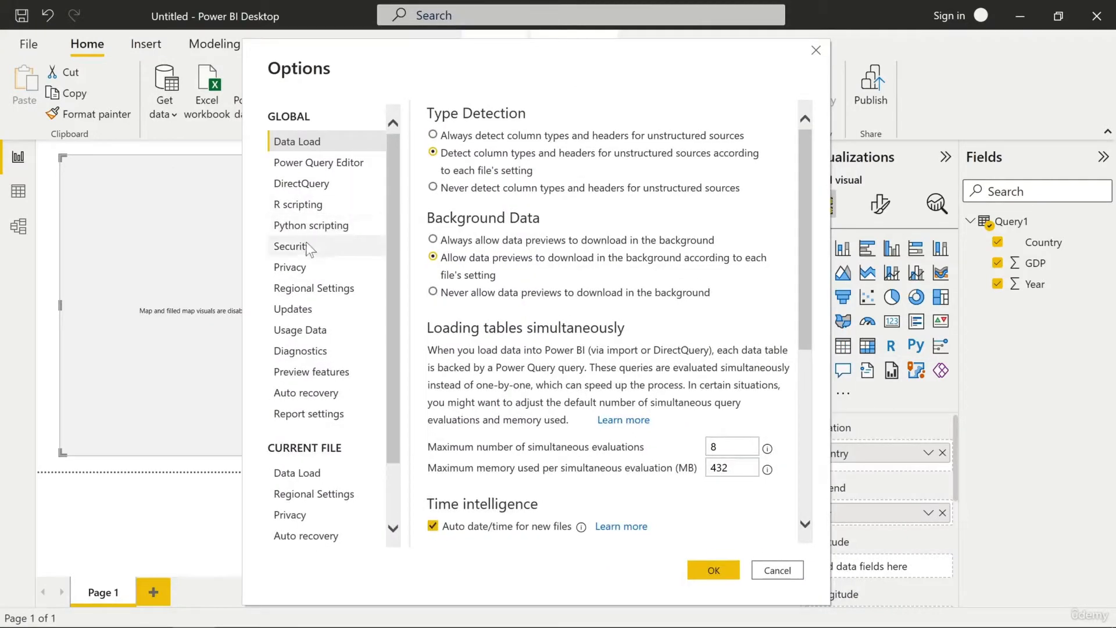
left_click(307, 245)
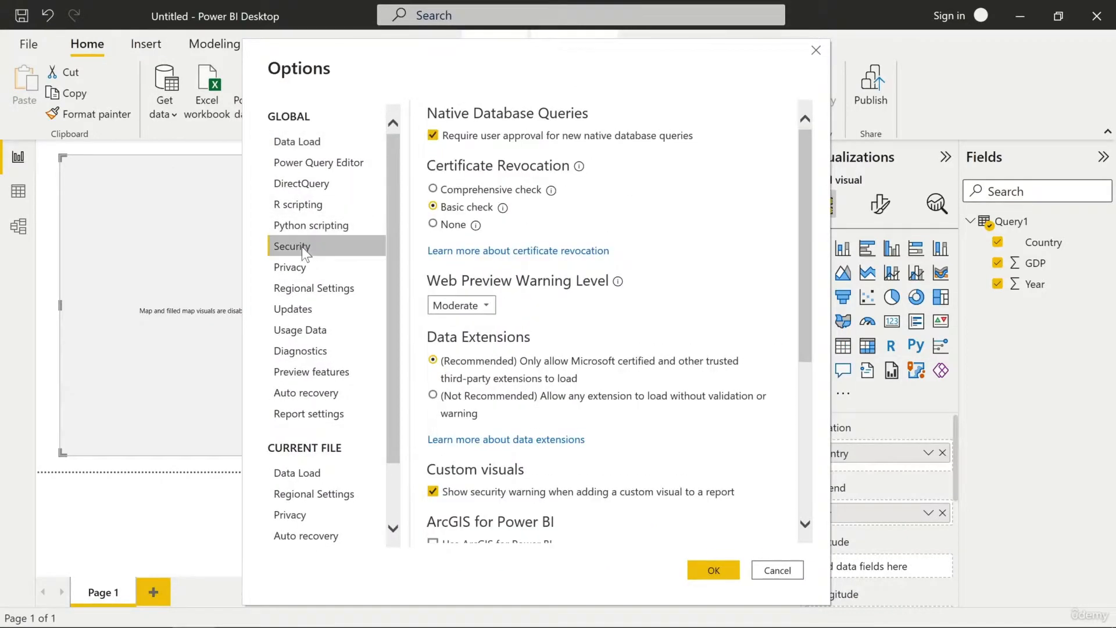
left_click_drag(803, 180, 807, 273)
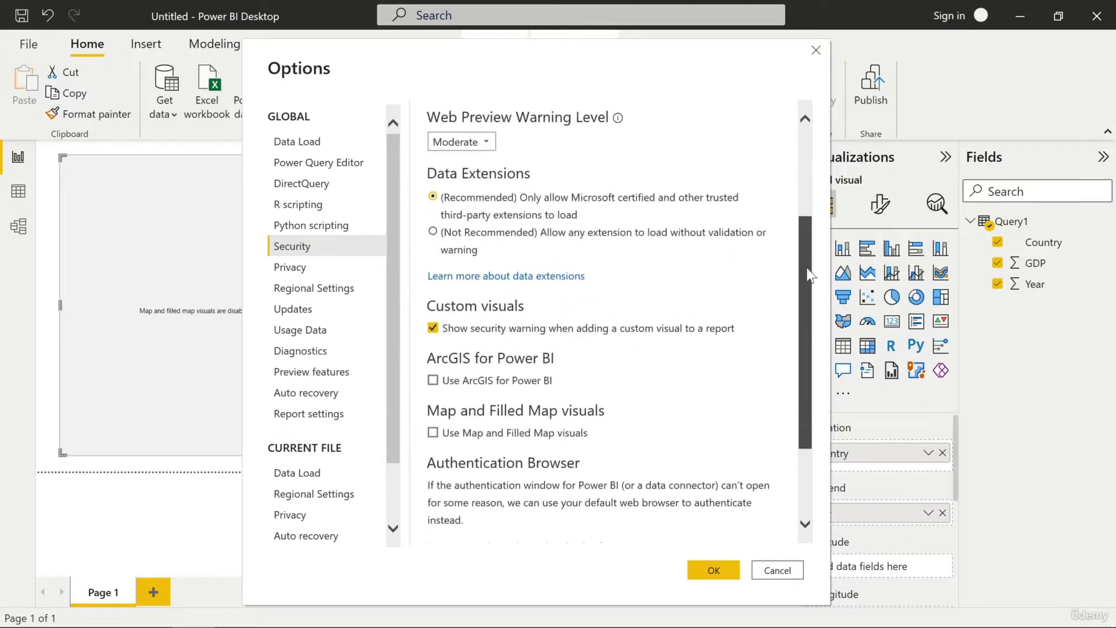
left_click(433, 435)
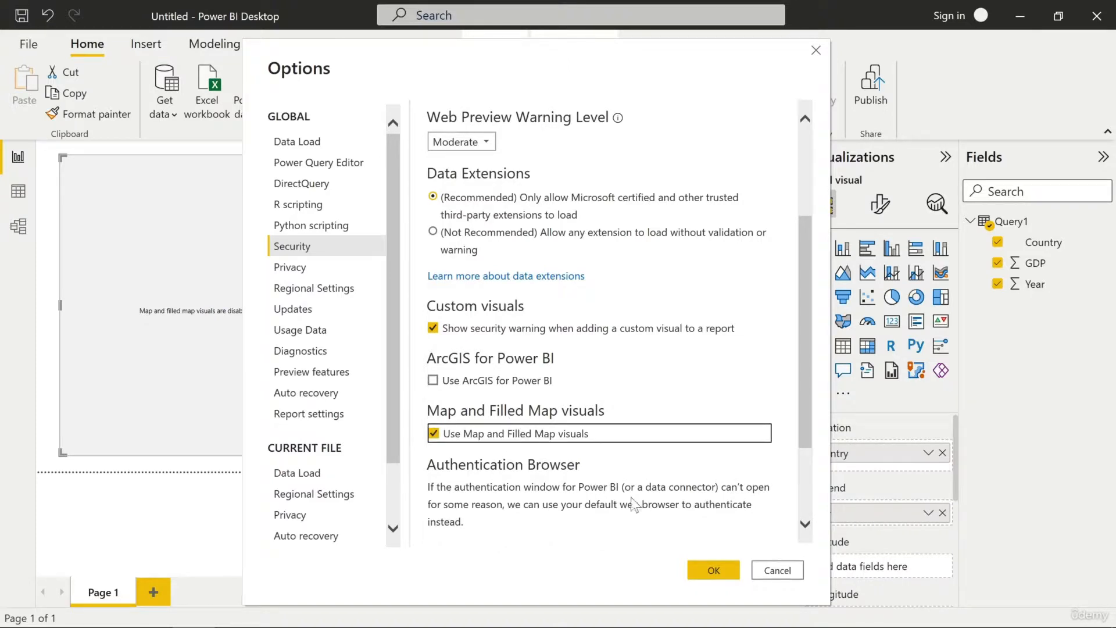
left_click(714, 571)
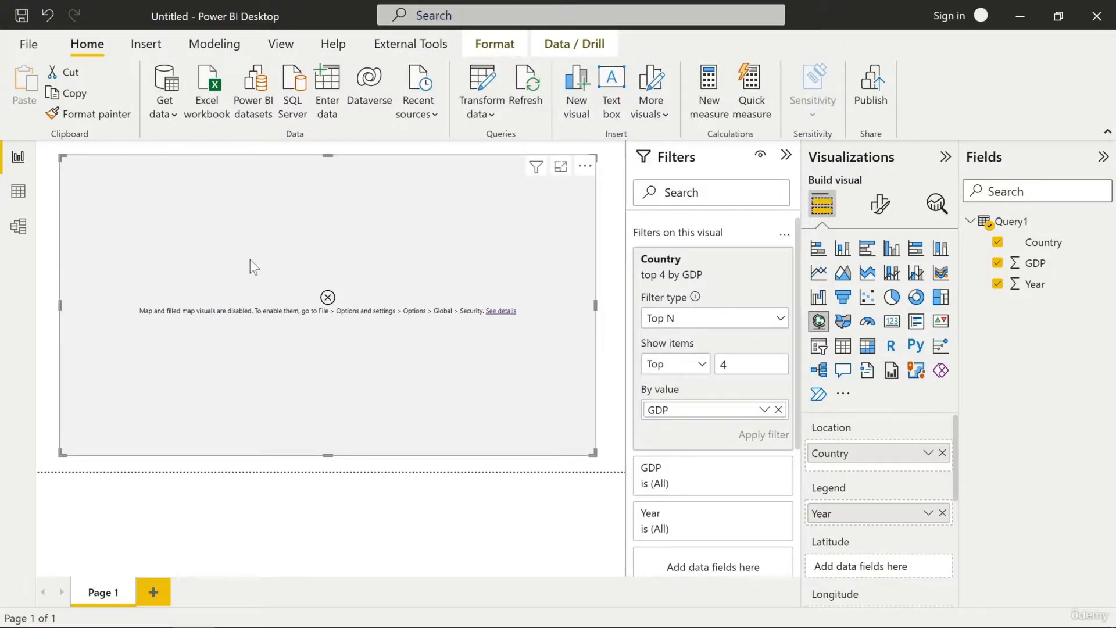
- Change the visual to a stacked column chart and back to a map to reload it
left_click(841, 250)
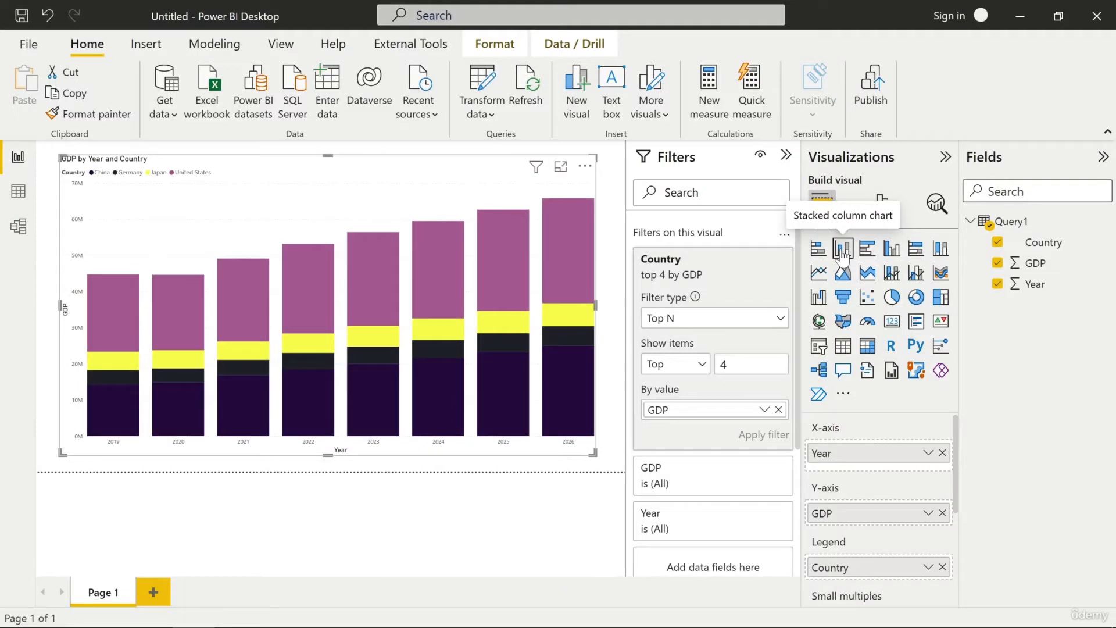
left_click(821, 323)
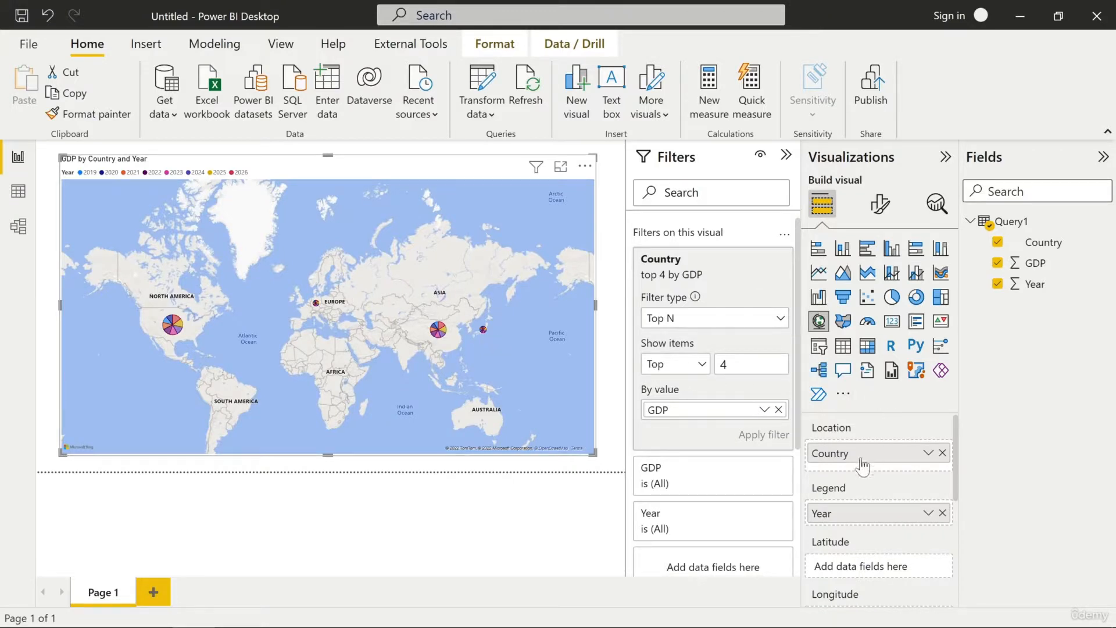
- Remove Year from the map's legend and turn on its category labels
left_click(942, 513)
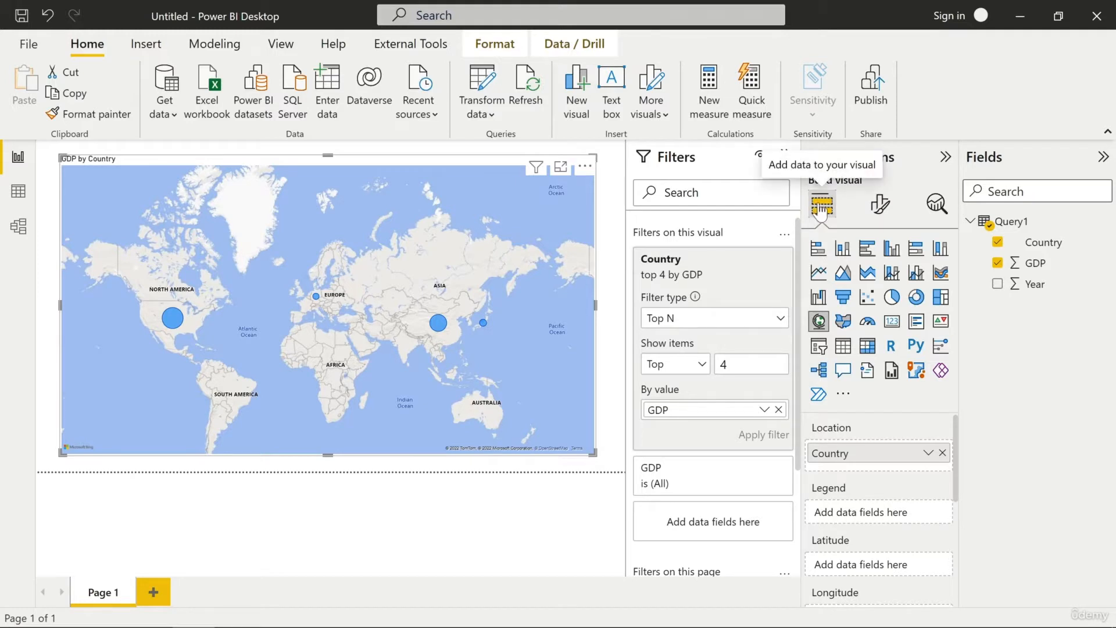
left_click(880, 204)
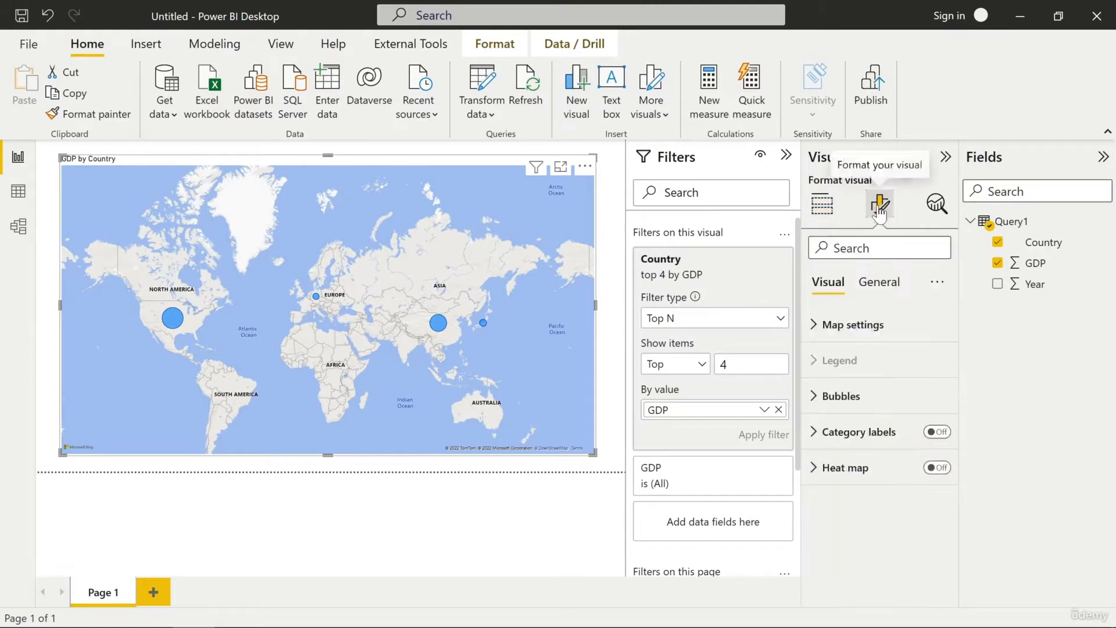
left_click(937, 431)
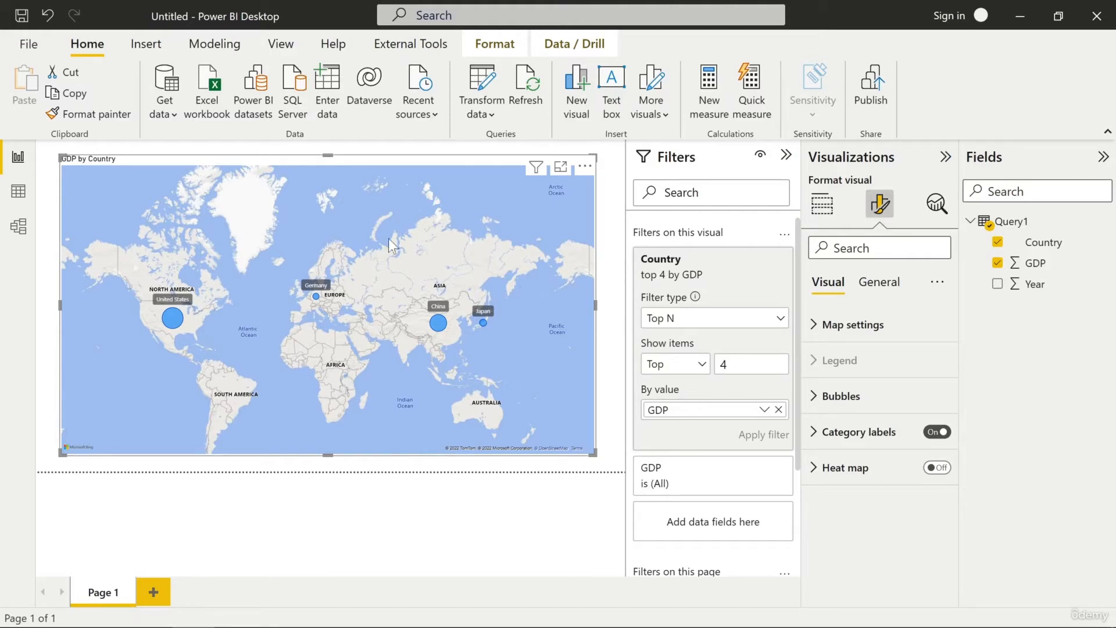
- Save the report as the Power BI file initial-project-finished in the 01 getting started folder and close the program
left_click(22, 16)
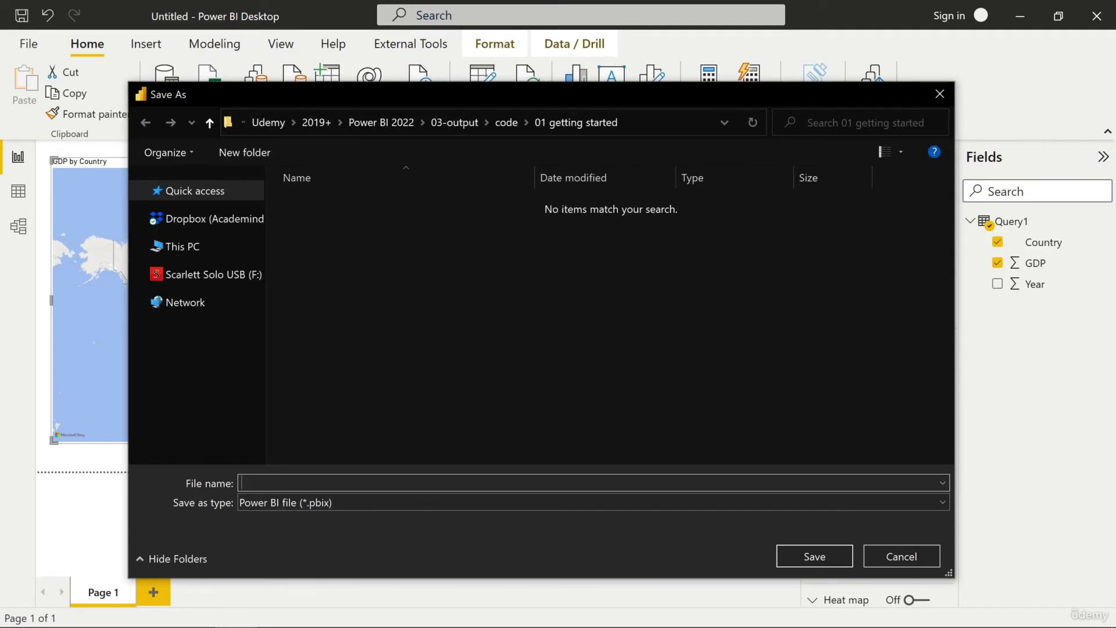
type("initial-project-finished")
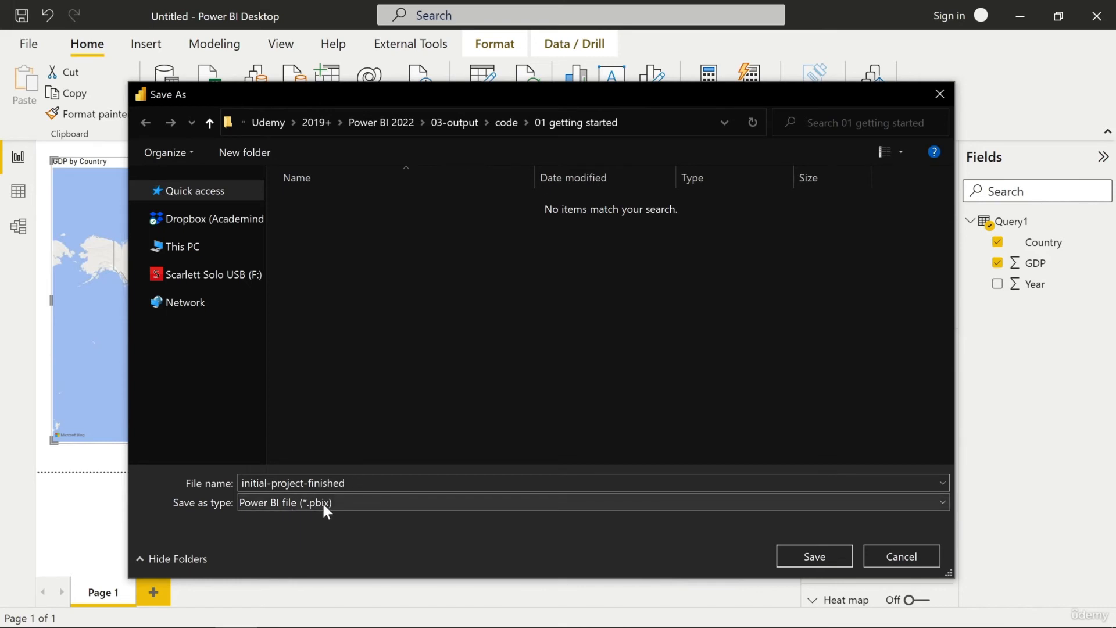
left_click(808, 557)
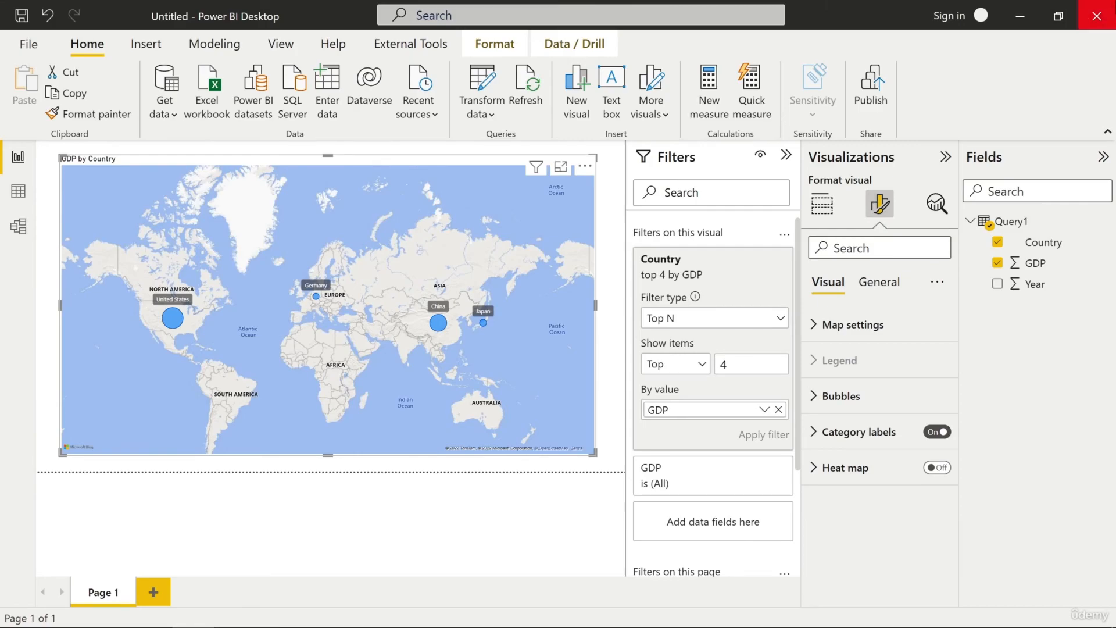
left_click(1106, 7)
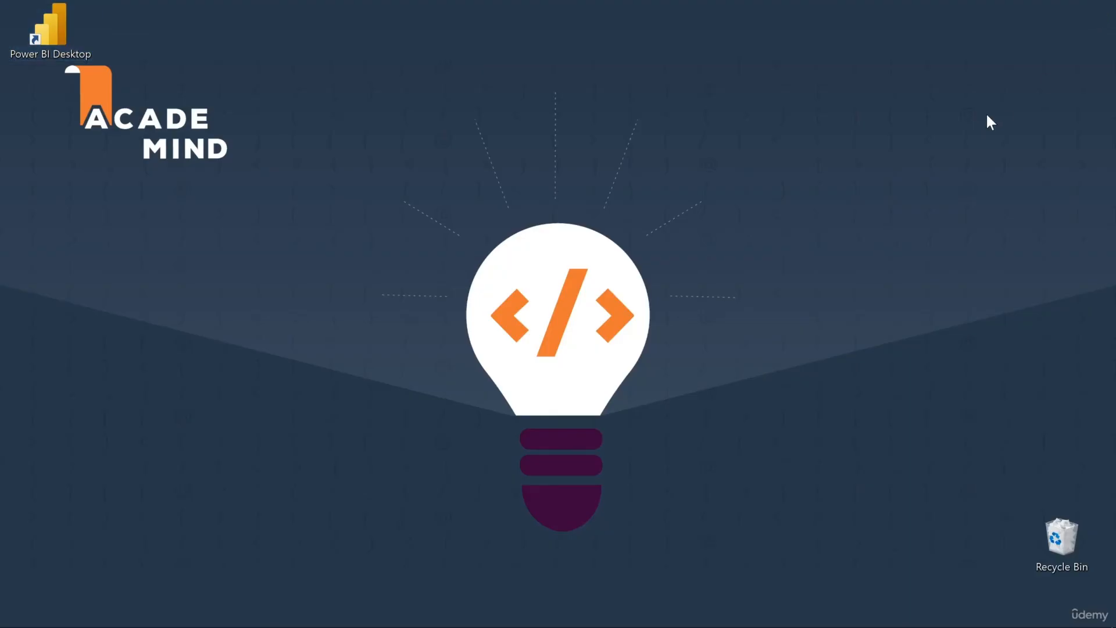